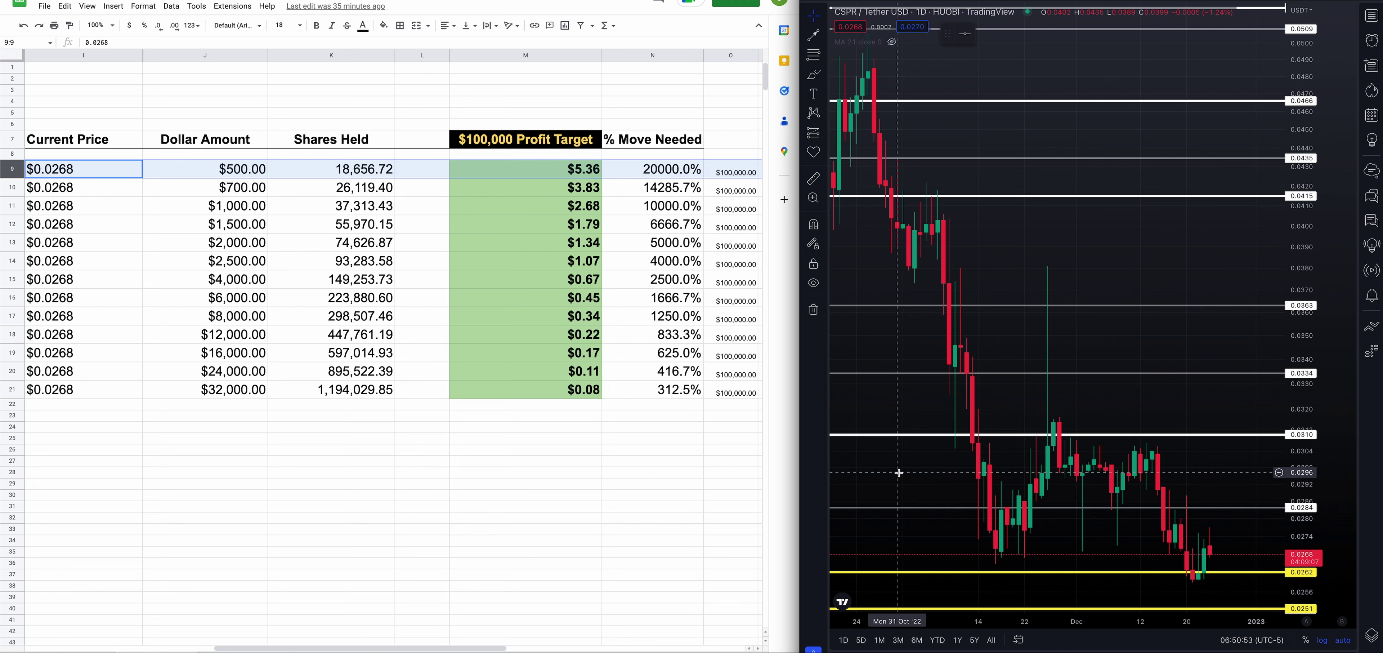
Begin an arrow on the CSPR chart, cancel it, then zoom the chart out and back in.
scroll(898, 472, "right", 3)
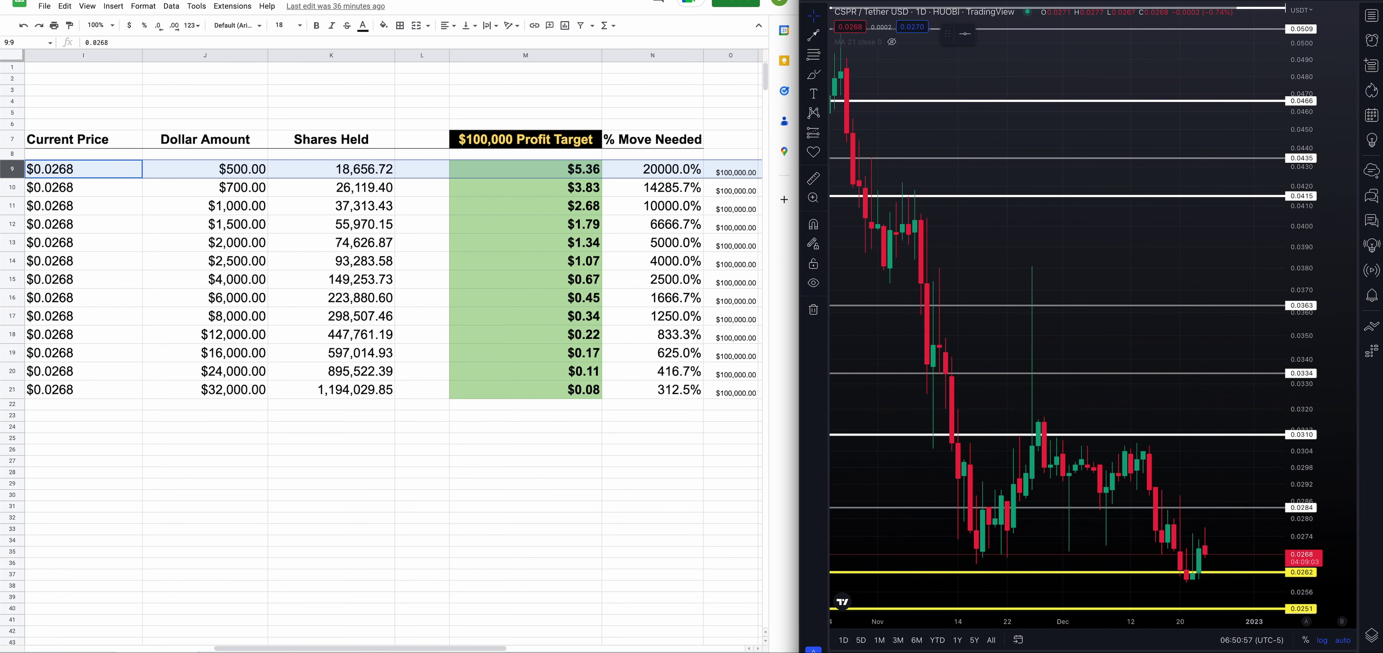
left_click(815, 37)
left_click(1272, 519)
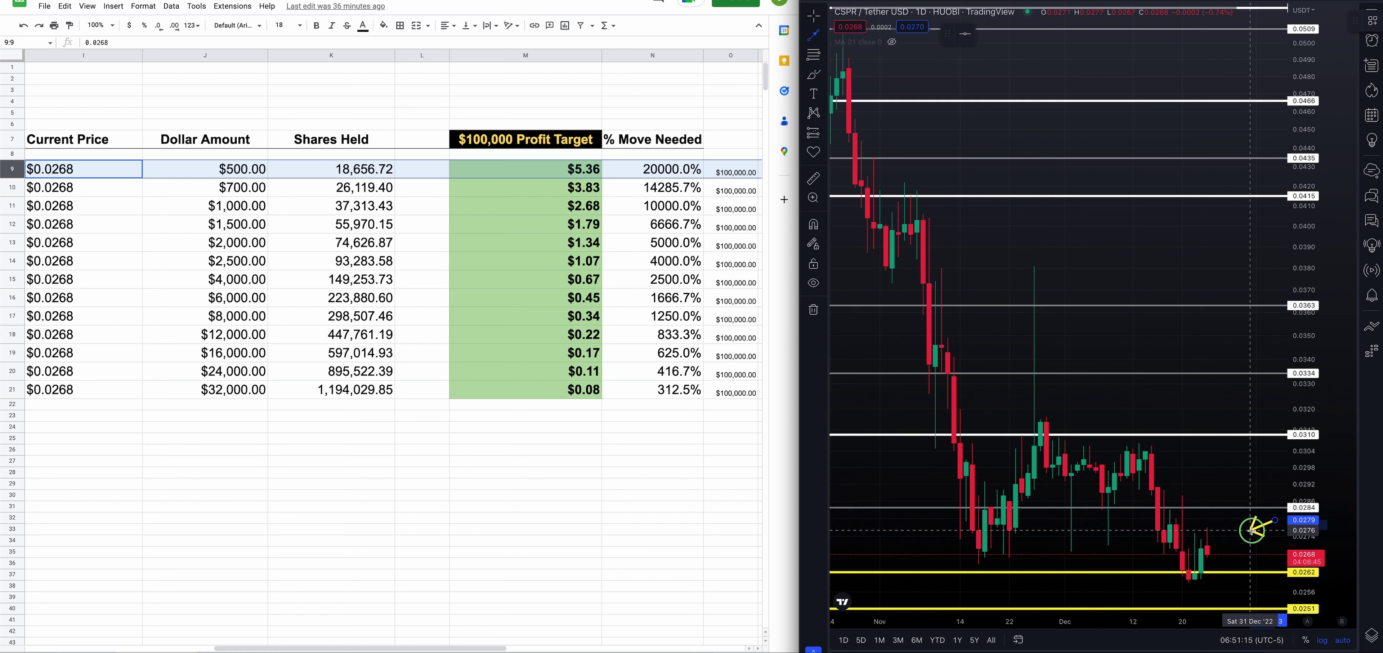
key("Escape")
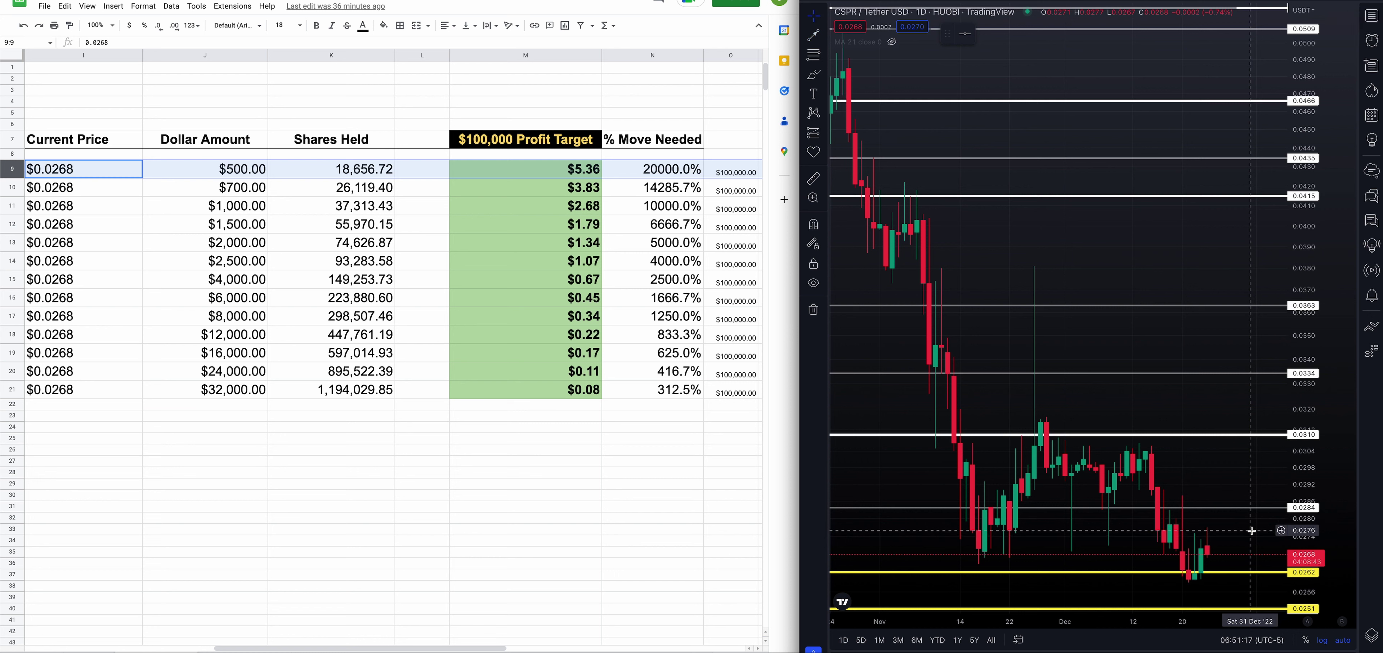
scroll(1251, 530, "down", 5)
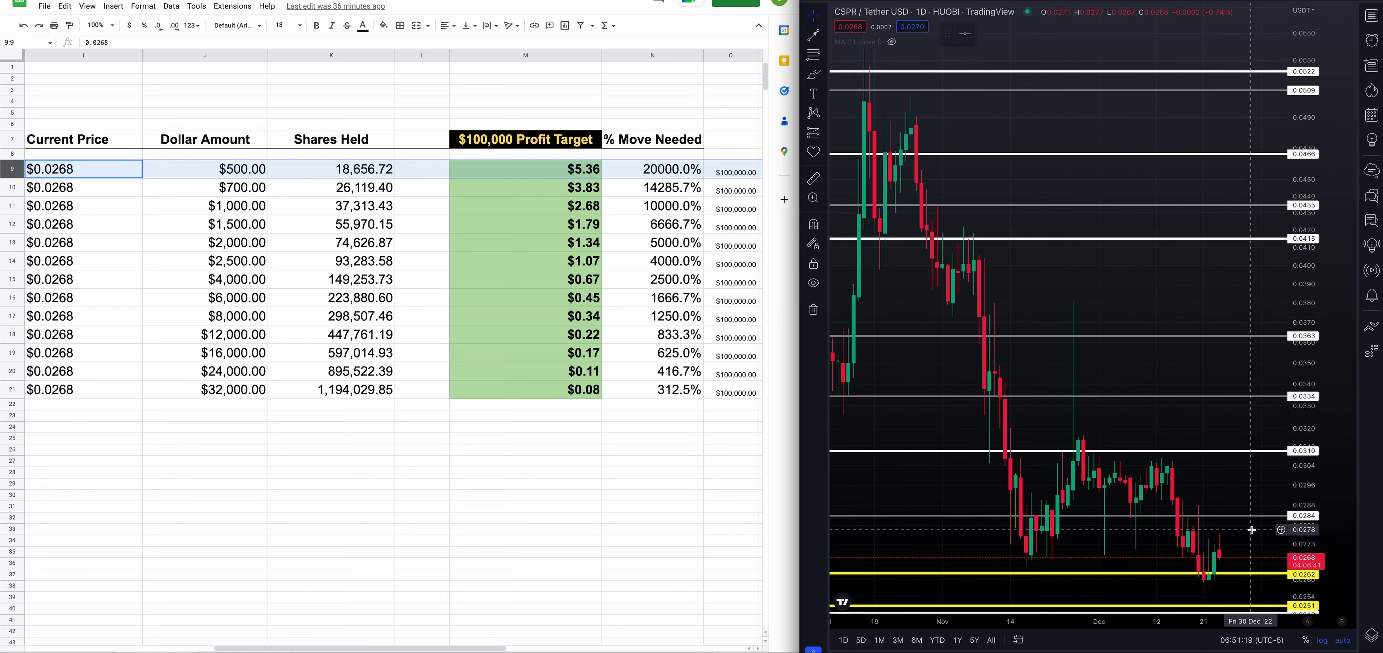
scroll(1252, 530, "down", 2)
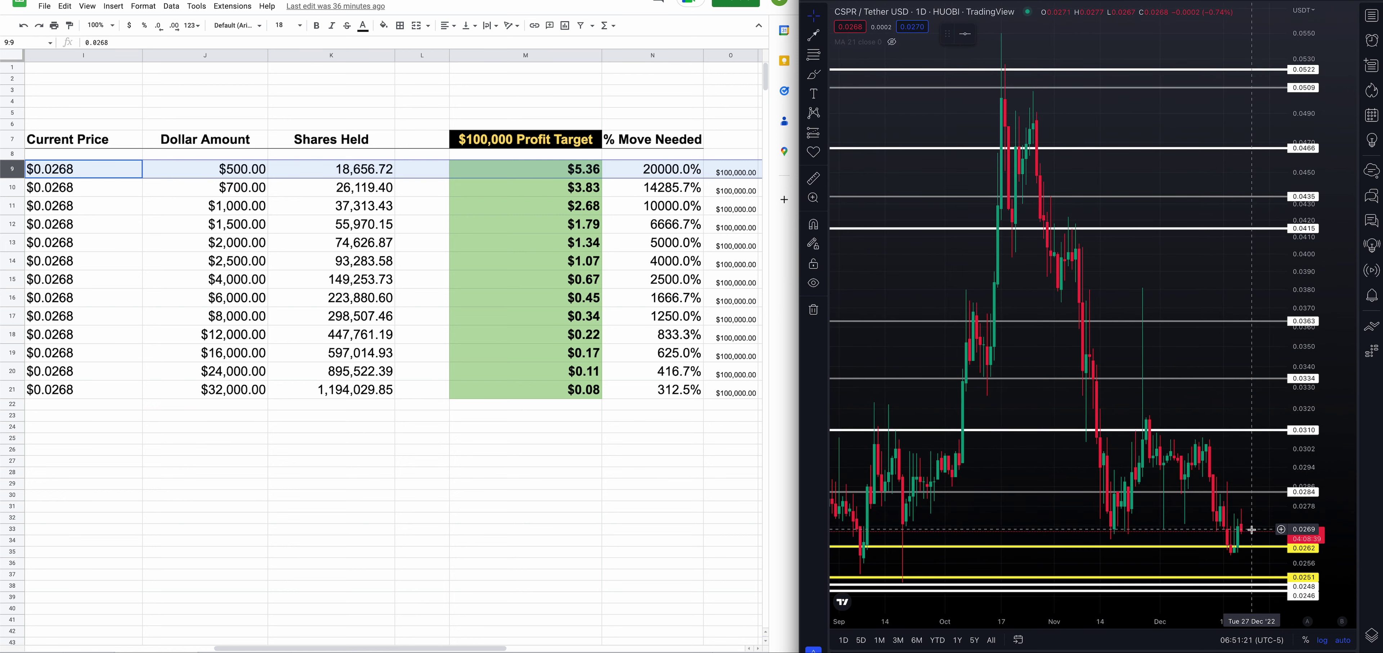
scroll(1252, 530, "down", 1)
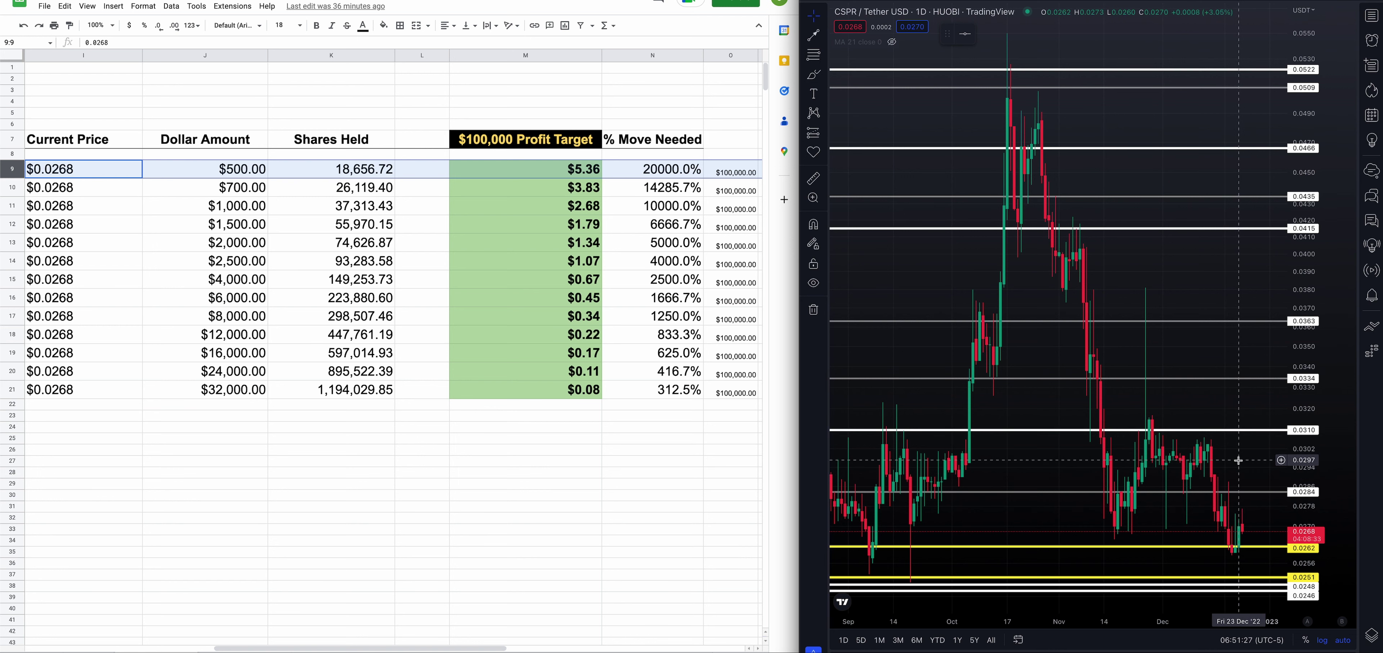
scroll(1238, 462, "up", 2)
scroll(1238, 460, "up", 1)
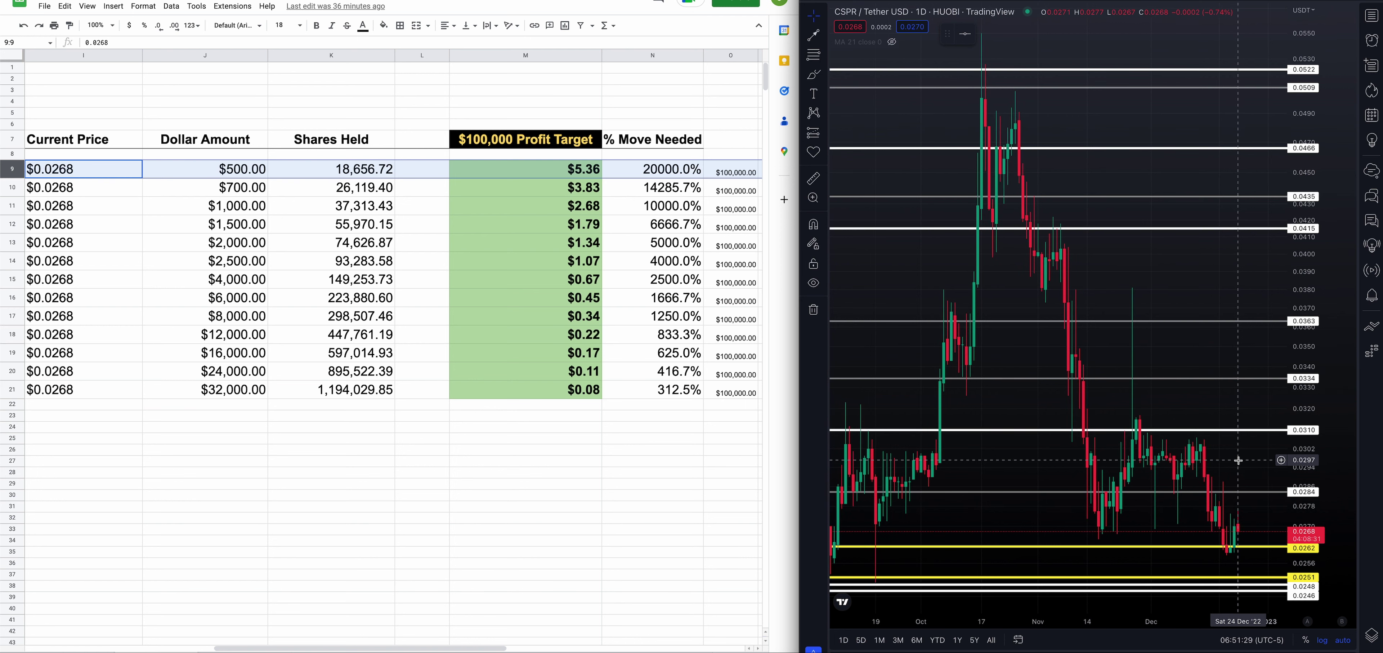
scroll(1238, 460, "up", 2)
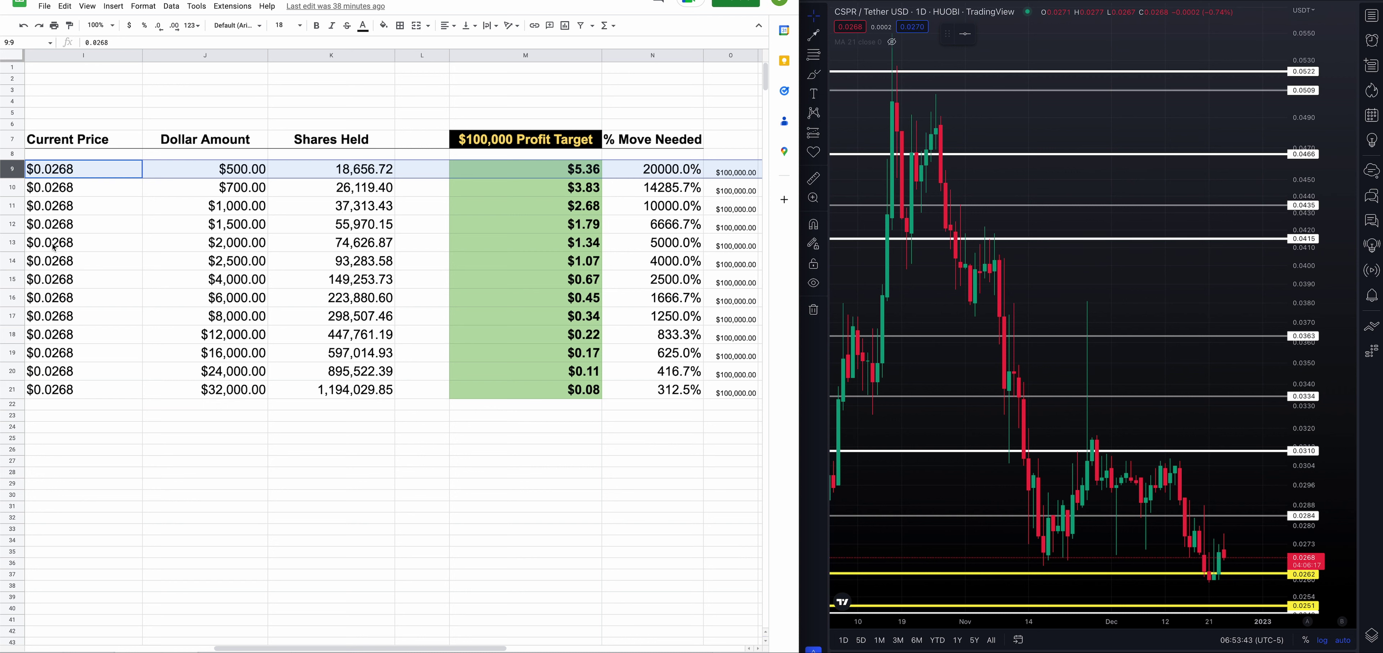
Highlight the $2,000 row and inspect its J13 Dollar Amount and its O13 and M13 formulas.
left_click(7, 242)
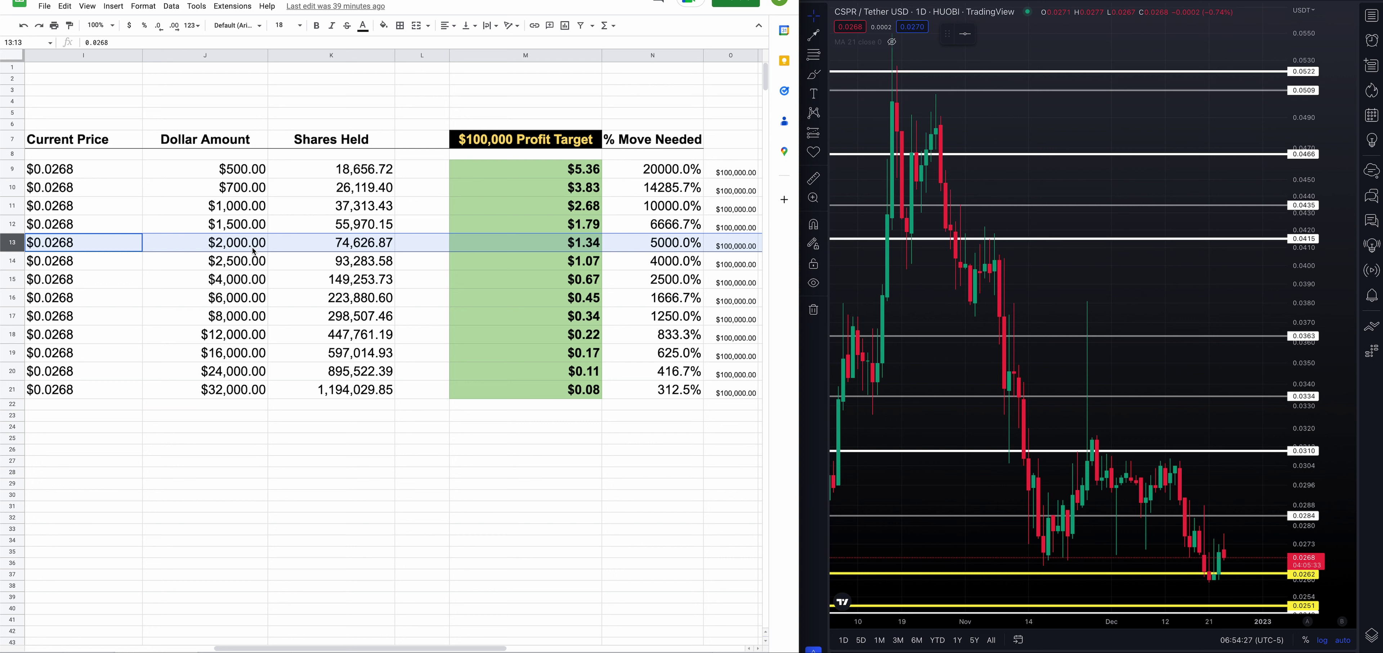
left_click(245, 250)
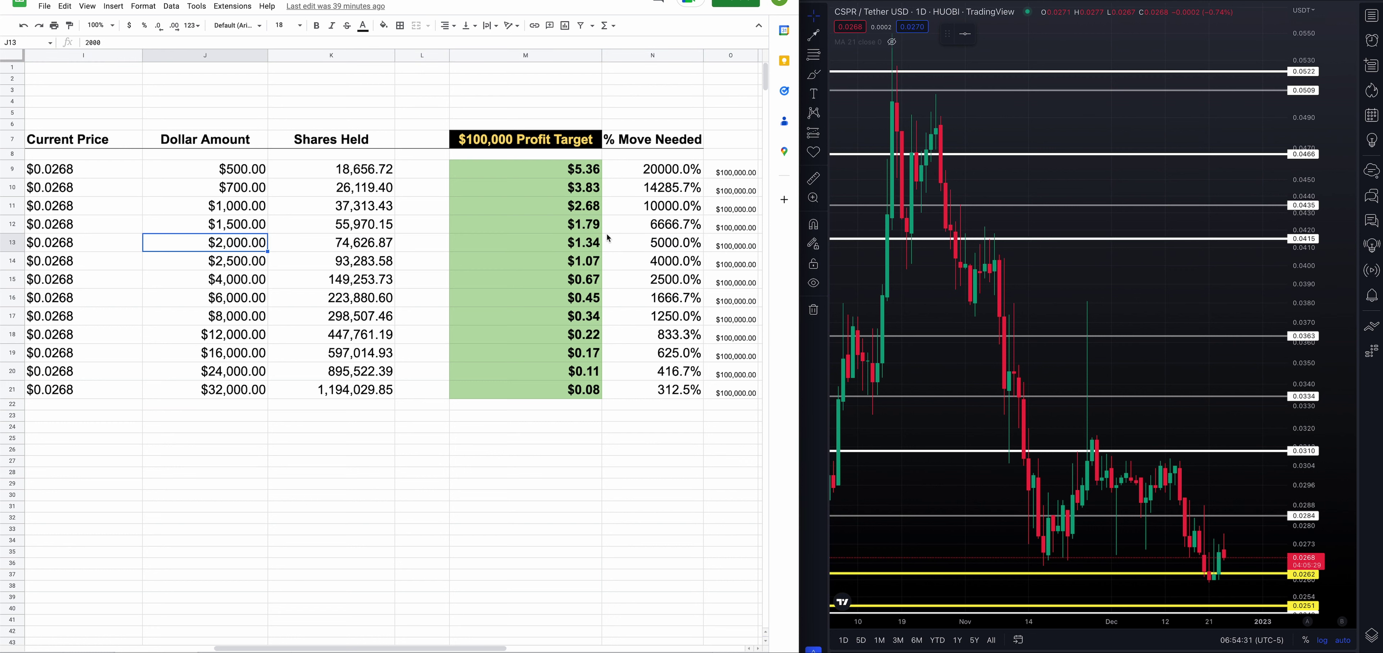
left_click(746, 245)
left_click(593, 251)
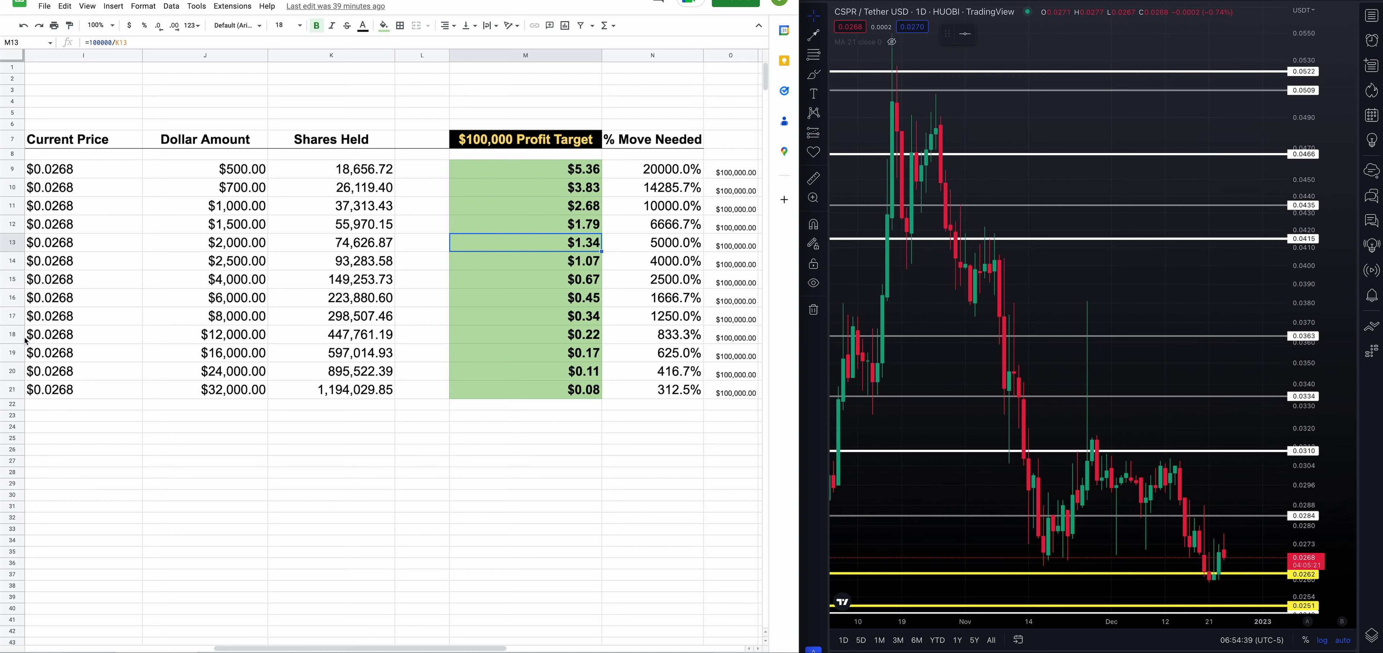
Highlight the $12,000 row and inspect its J18 Dollar Amount, K18 Shares Held and M18 target formulas.
left_click(10, 338)
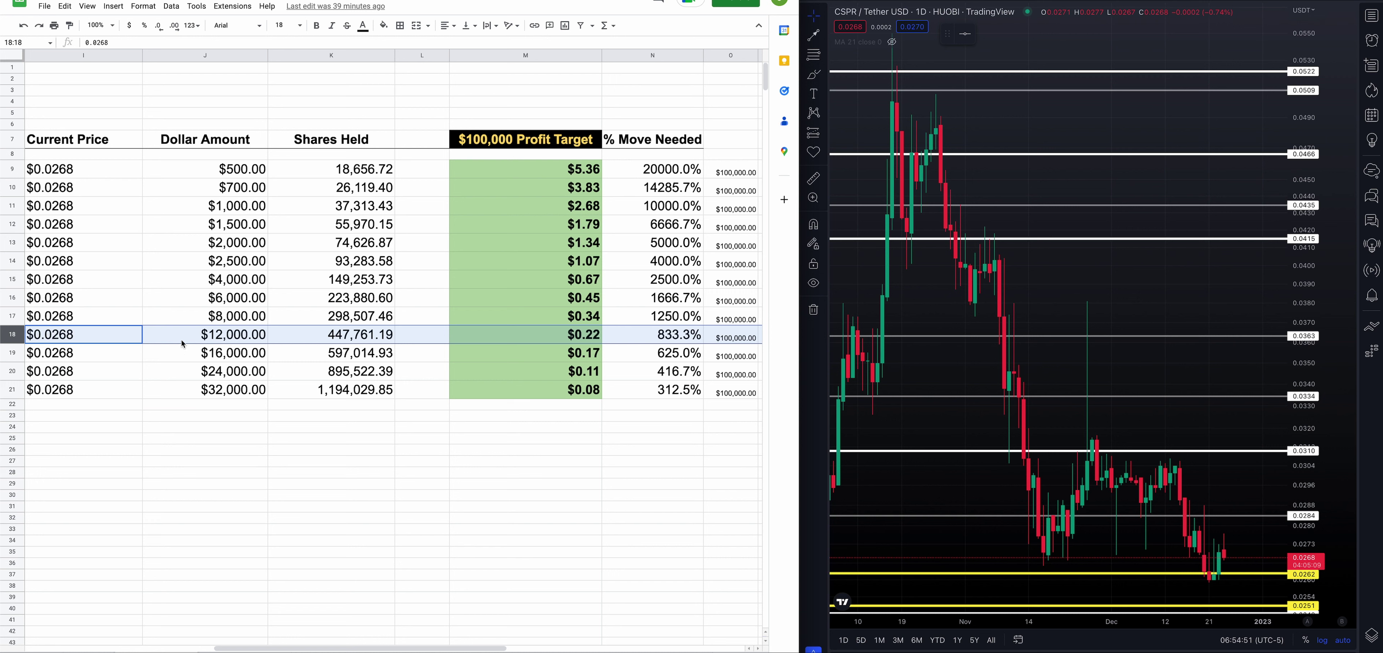
left_click(250, 338)
left_click(323, 341)
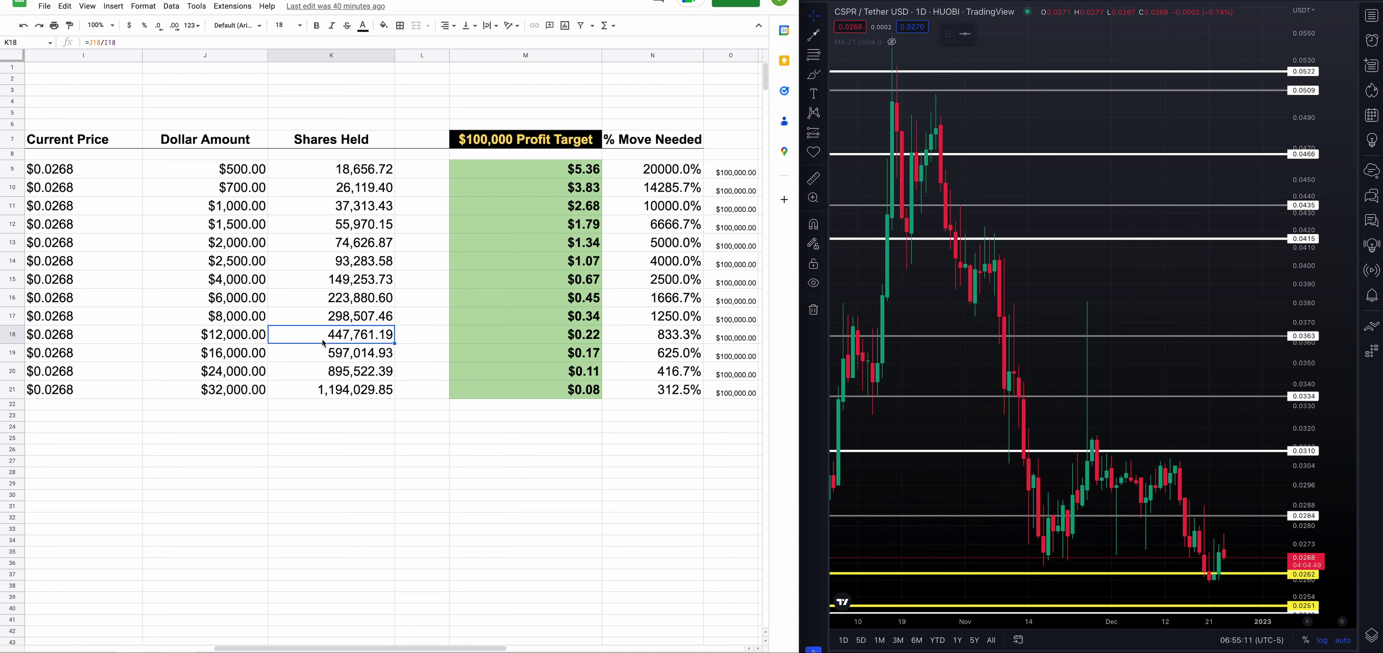
left_click(572, 340)
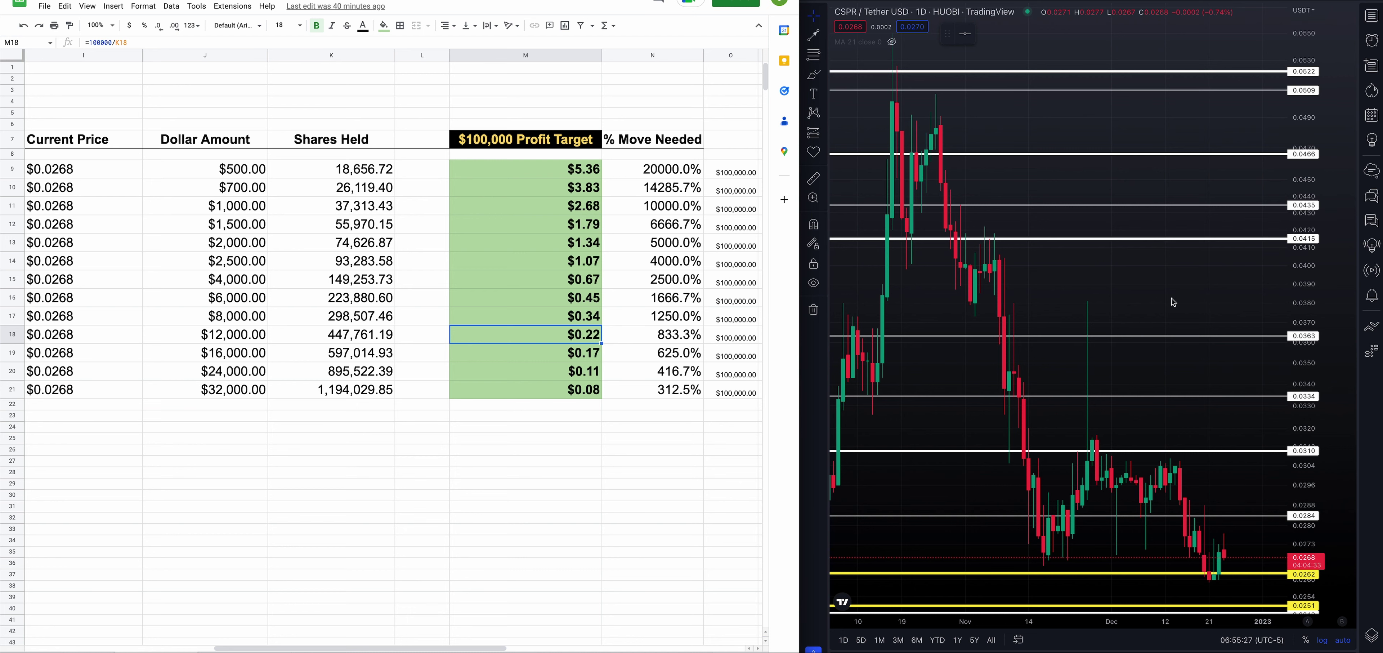
Zoom the CSPR chart out so the time axis spans June 2021 to the present.
left_click(1175, 314)
scroll(1172, 317, "down", 5)
scroll(1175, 333, "down", 4)
scroll(1172, 332, "down", 4)
scroll(1173, 334, "down", 2)
scroll(1172, 334, "down", 2)
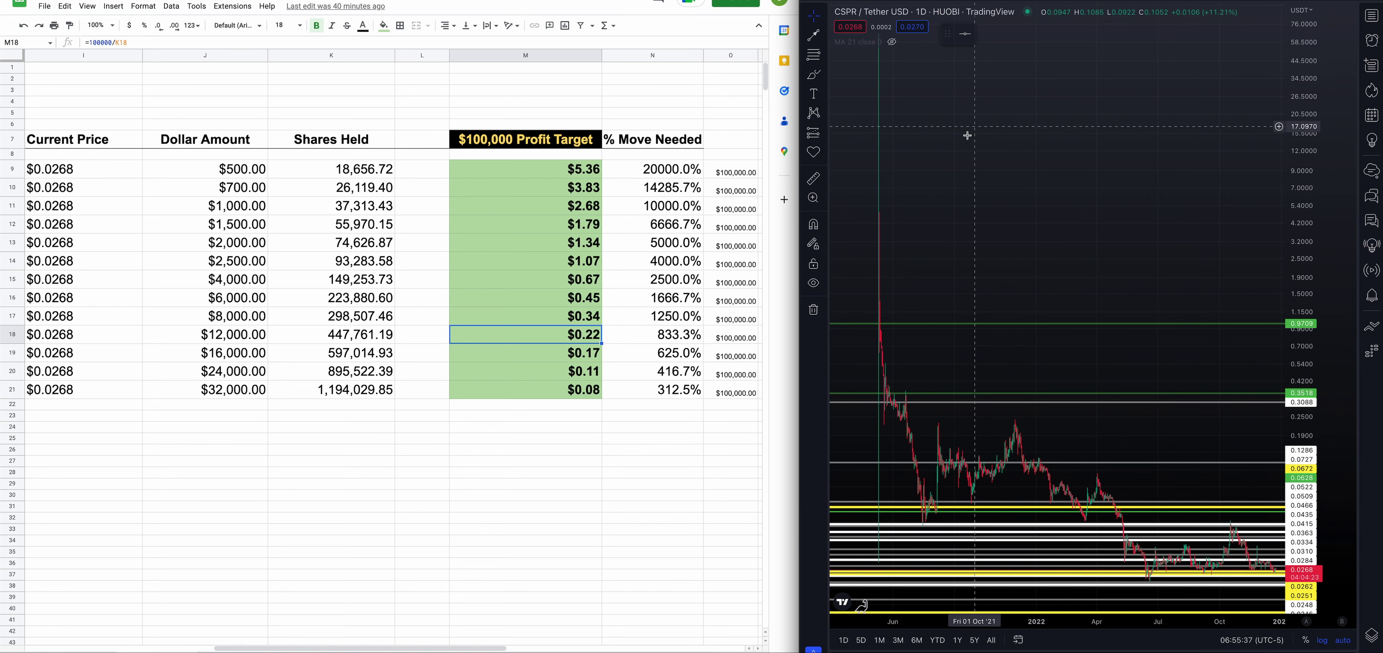
Draw an arrow from the upper chart down to the top green price line near 0.97.
left_click(813, 35)
mouse_move(1114, 116)
left_mouse_down()
mouse_move(1134, 183)
mouse_move(1207, 236)
mouse_move(1255, 318)
mouse_move(966, 311)
mouse_move(1259, 317)
left_mouse_up()
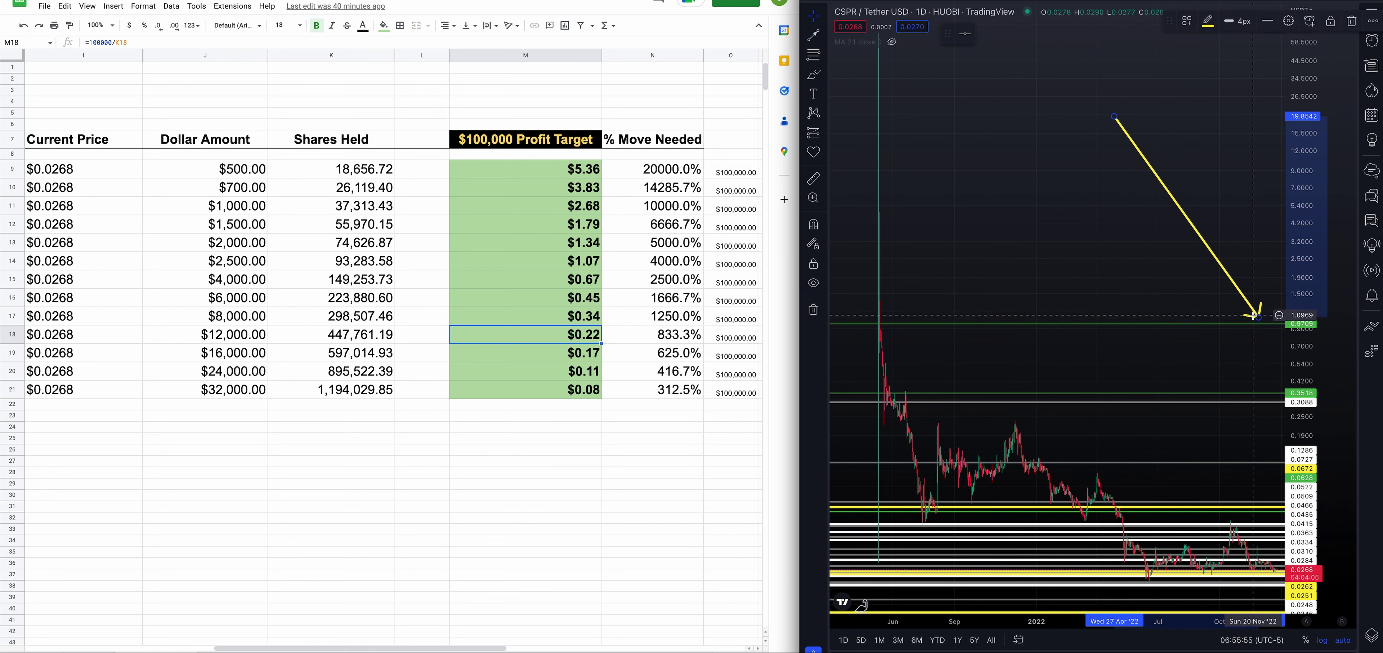
left_click(1171, 286)
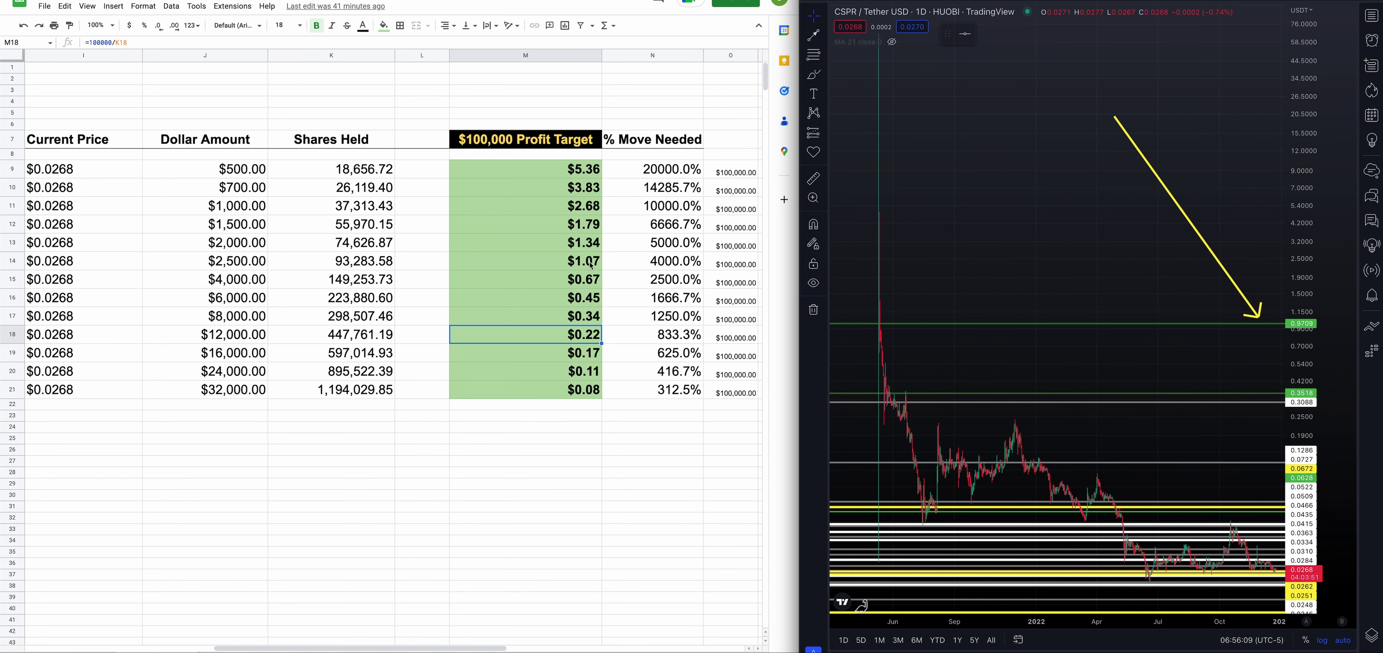
Select row 14, the $2,500 row with a $1.07 target, and pick the Arrow tool again.
left_click(13, 263)
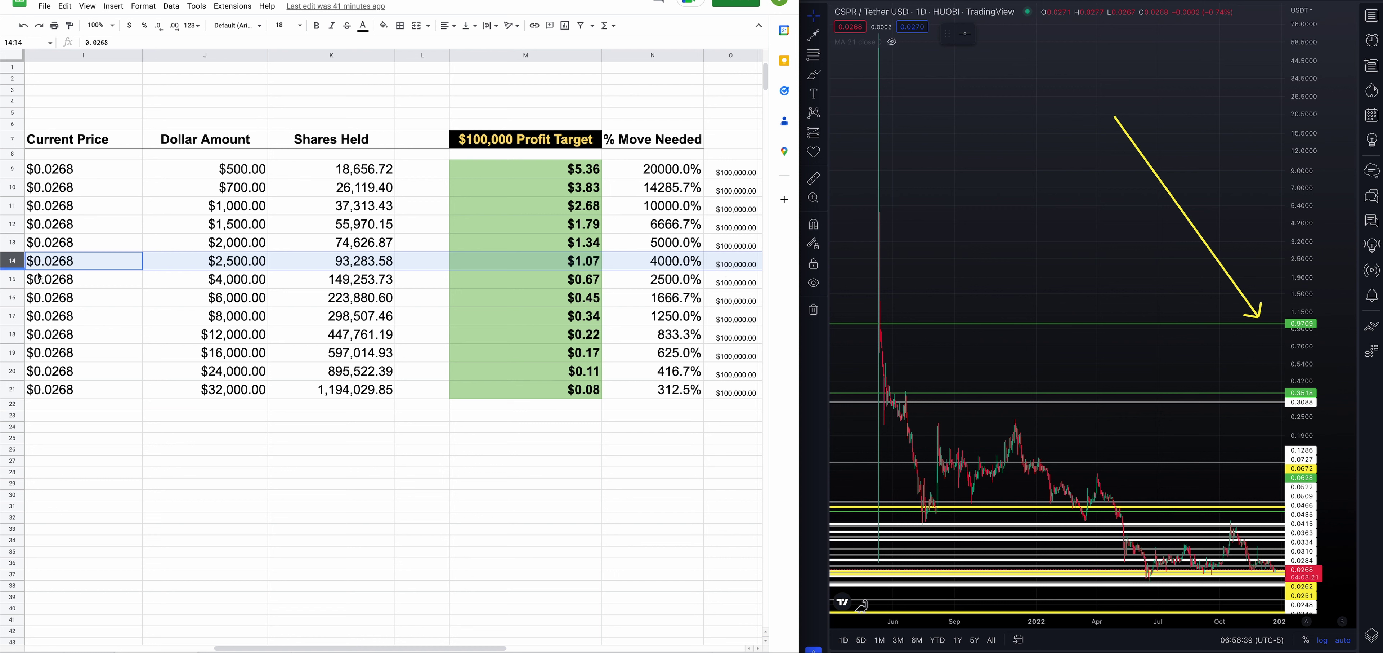
left_click(815, 37)
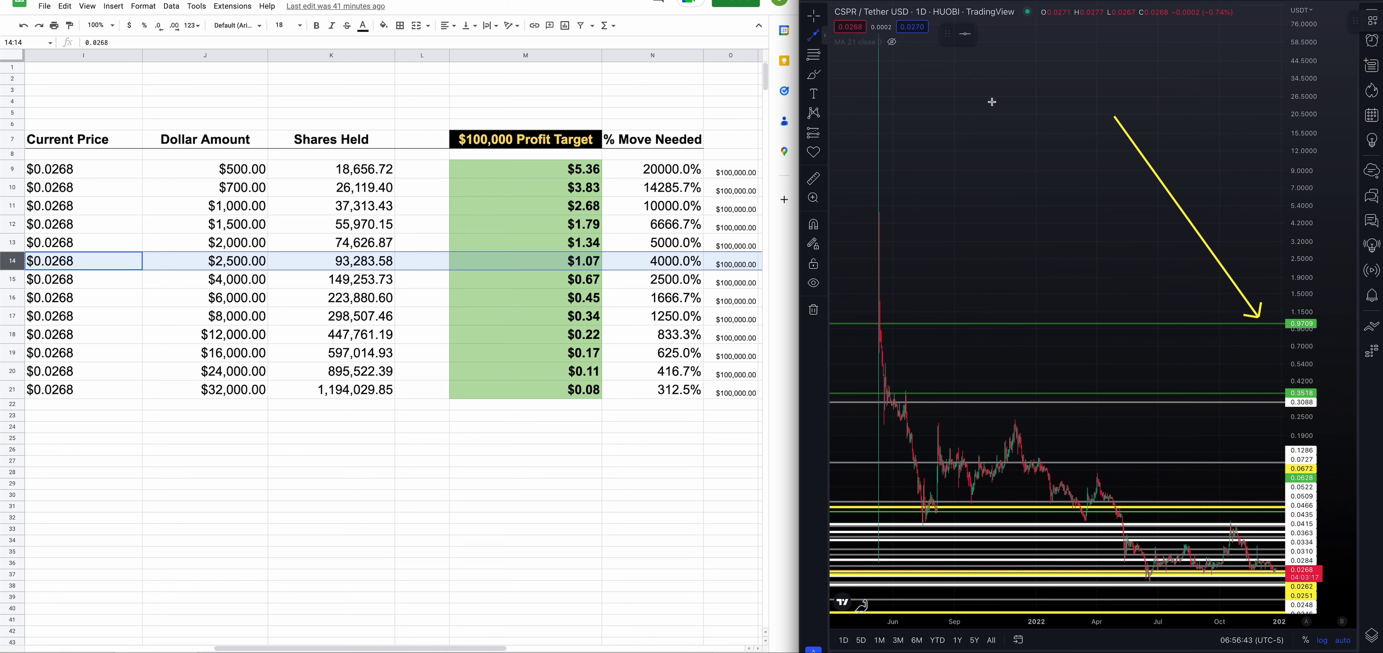
Start a second arrow toward the 1.06 level, then cancel it.
left_click(1111, 198)
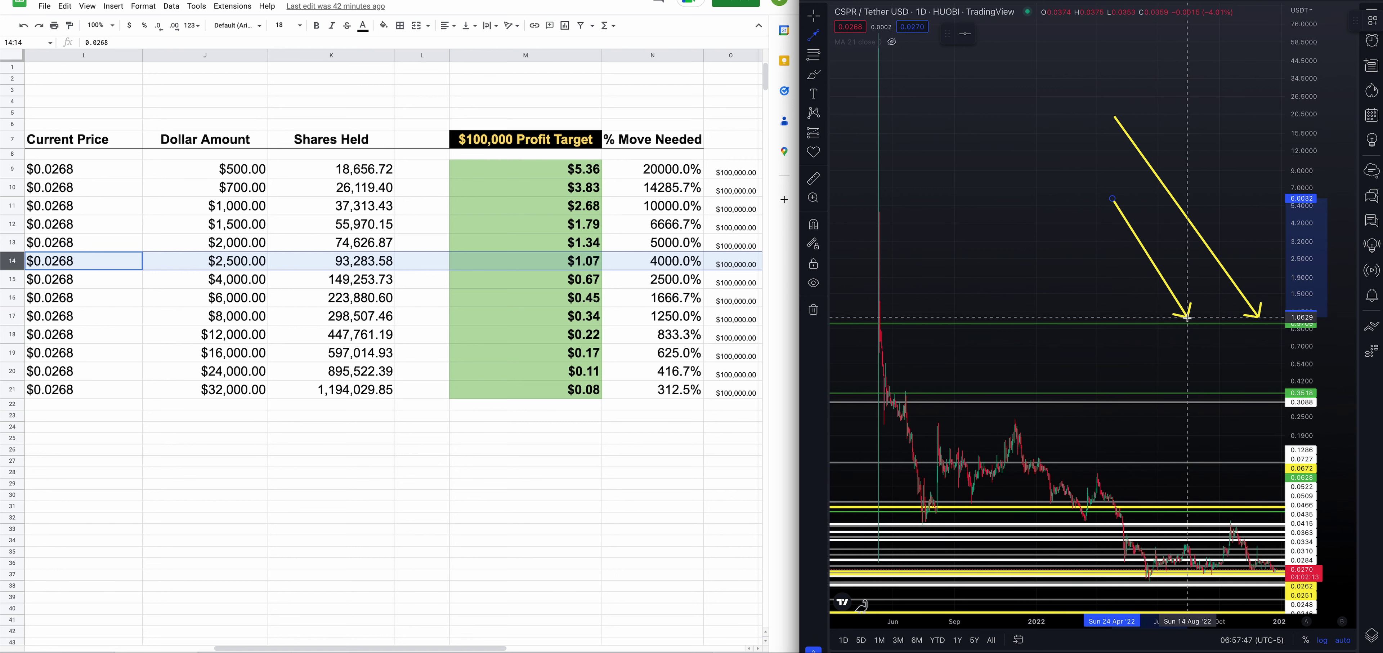
key("Escape")
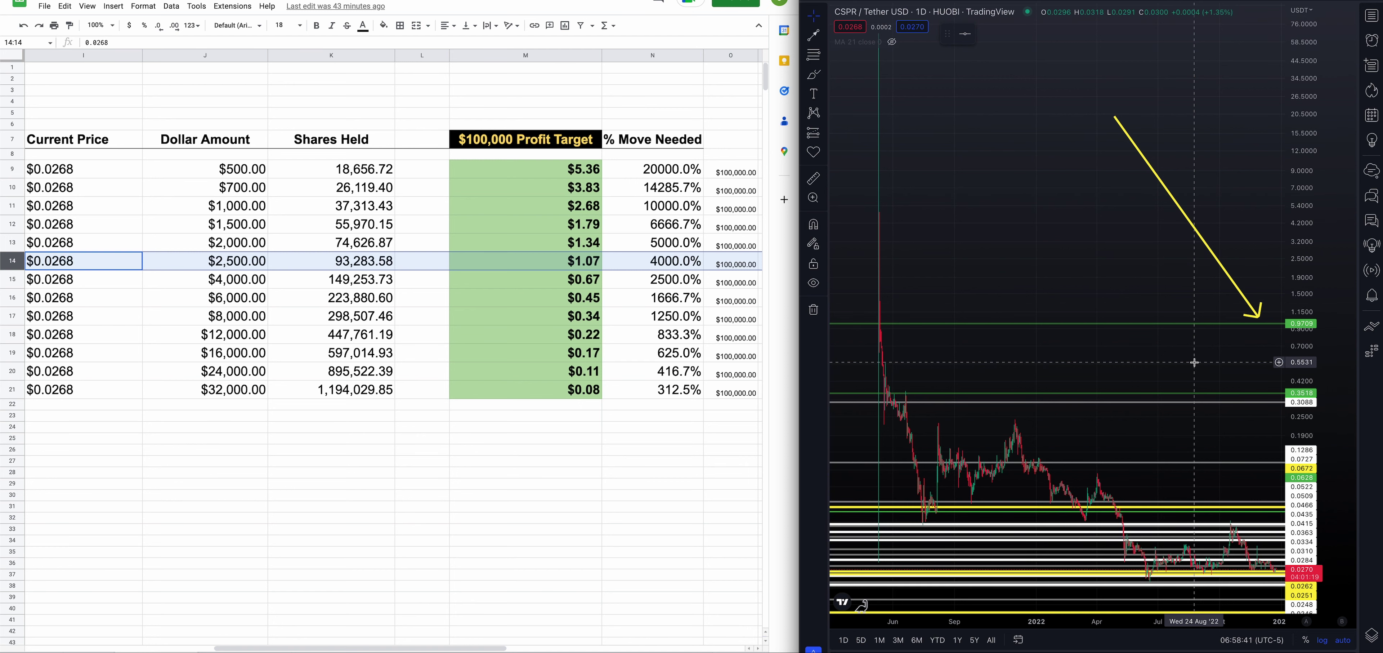
Zoom the CSPR chart in to October–December 2022, showing the slide to the 0.0262 support.
scroll(1193, 362, "up", 3)
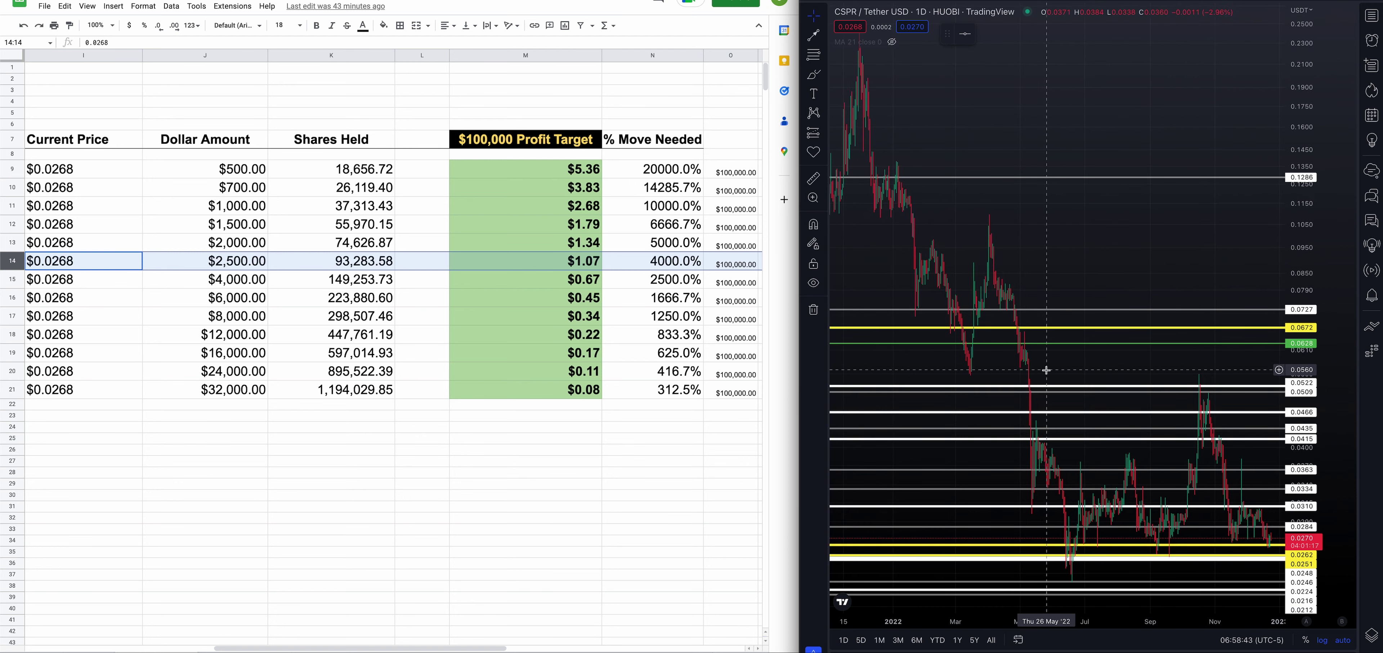
scroll(1046, 371, "up", 2)
scroll(1046, 371, "up", 3)
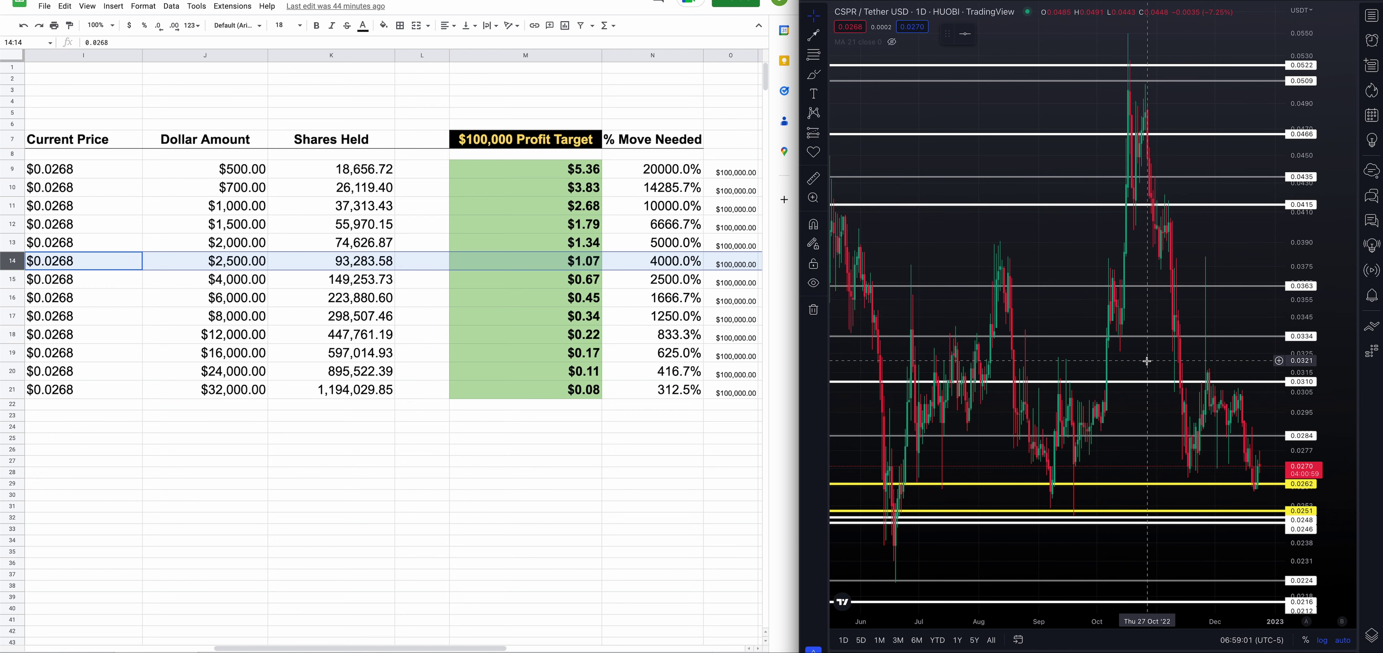
scroll(1146, 361, "down", 2)
scroll(1147, 360, "down", 1)
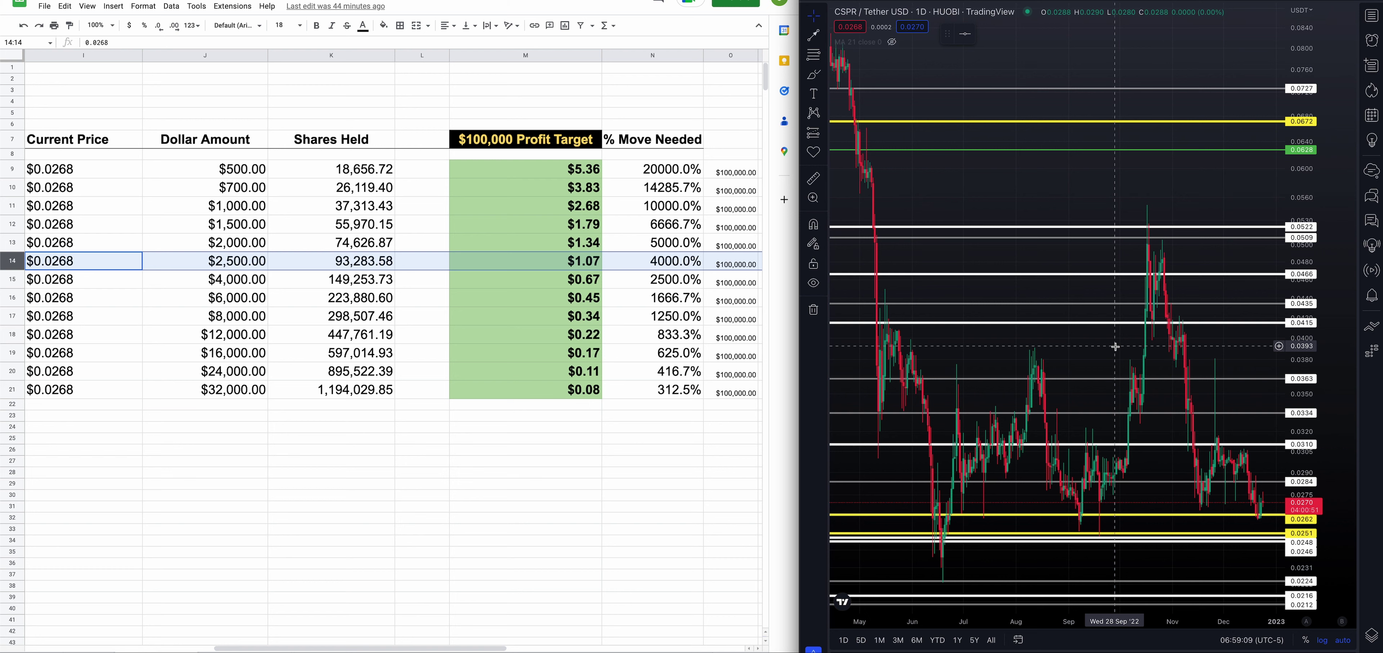
scroll(1179, 384, "up", 3)
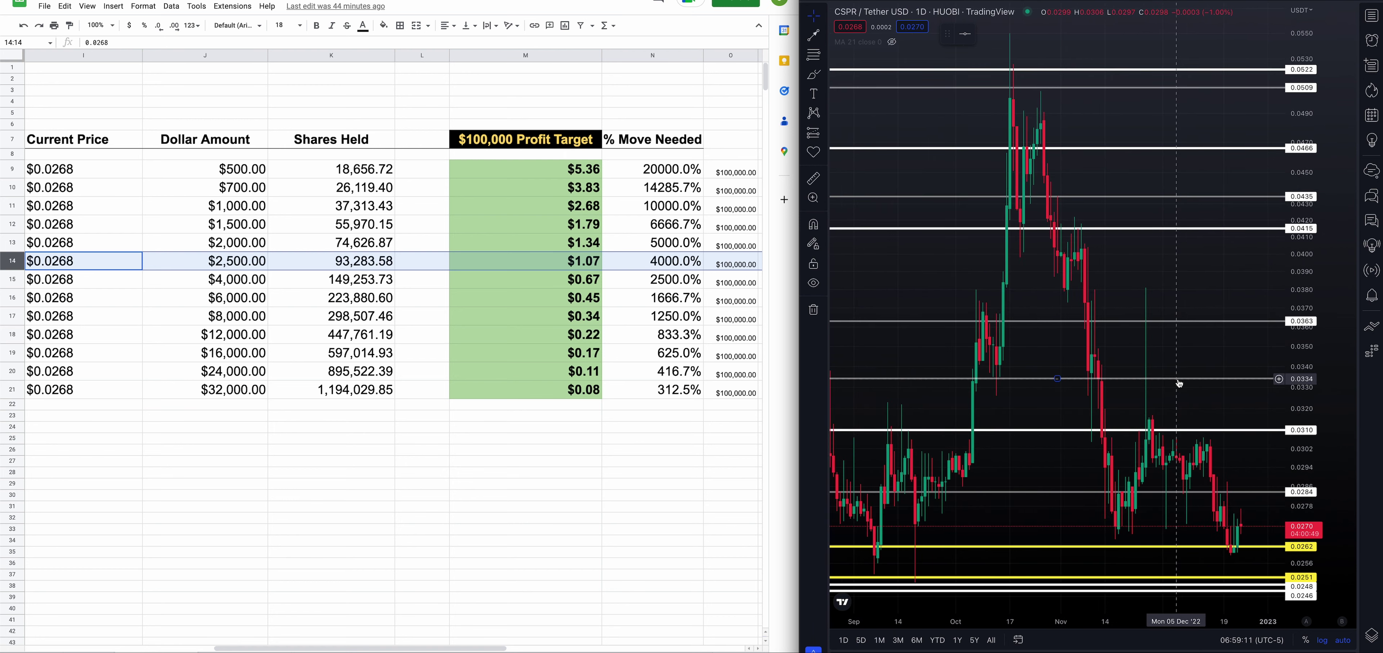
scroll(1179, 383, "up", 2)
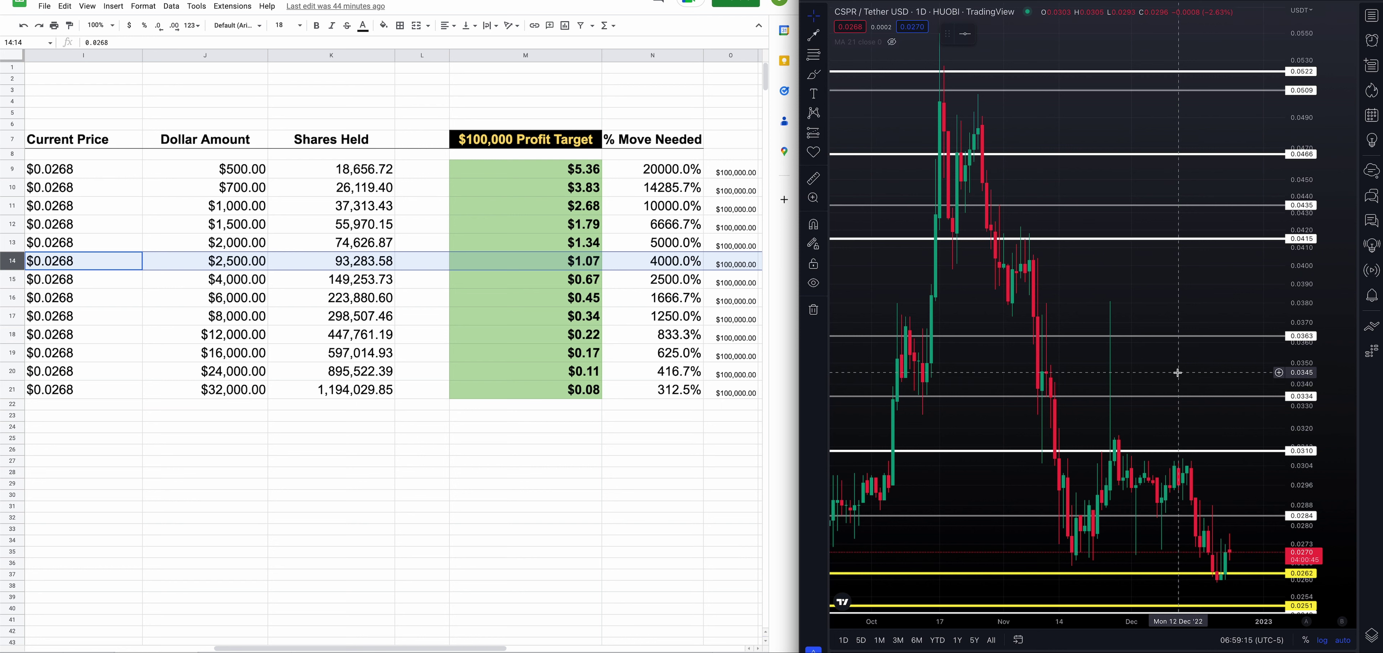
scroll(1177, 372, "up", 1)
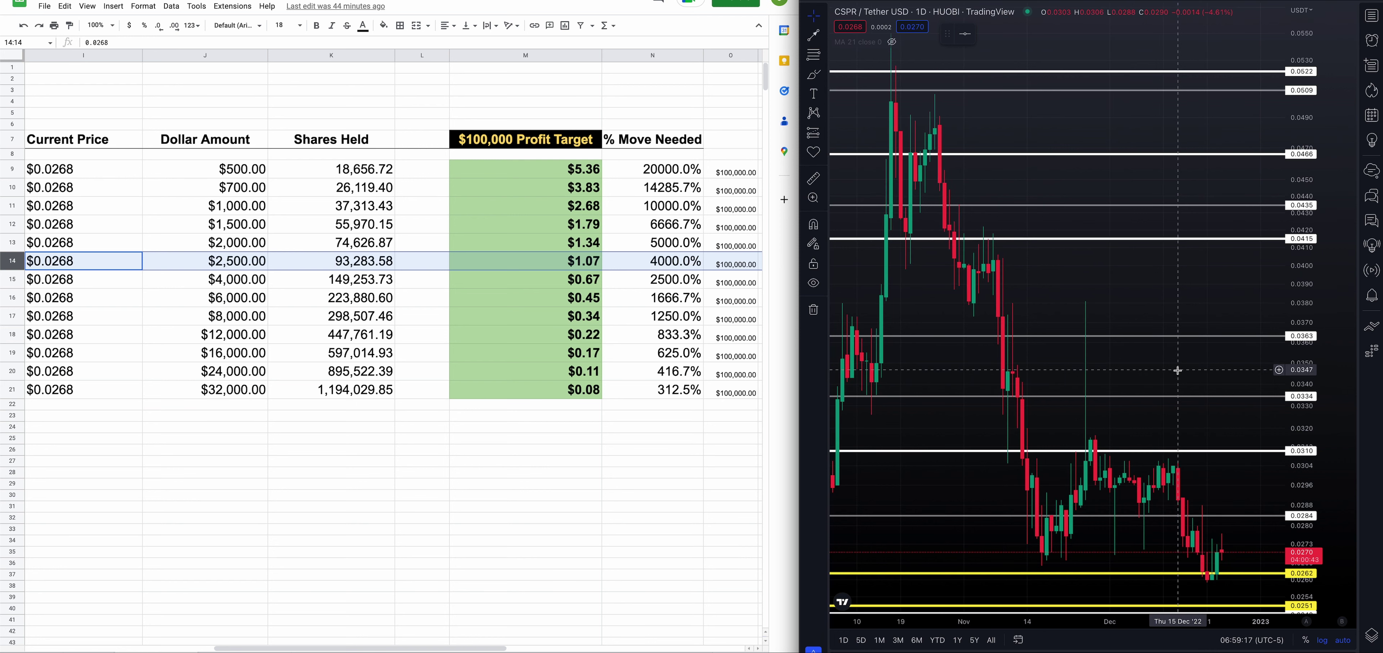